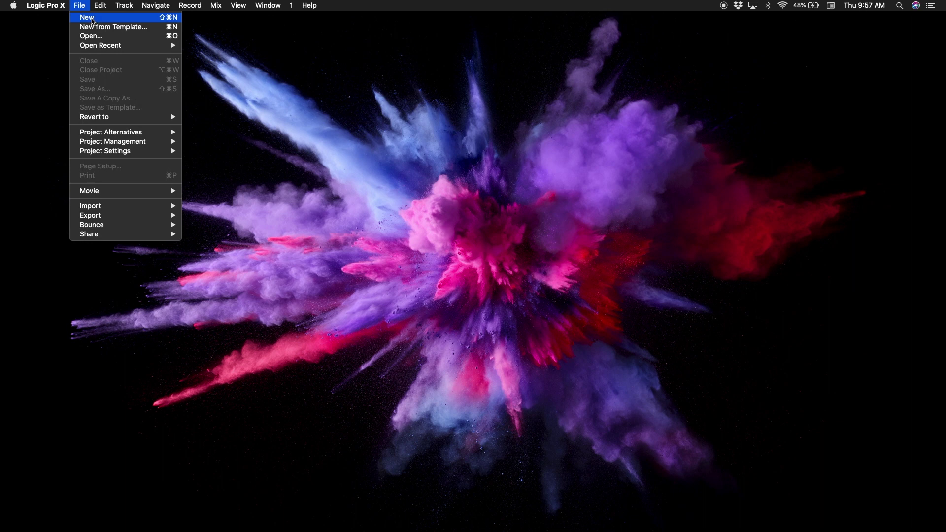
- Create a new empty Logic Pro X project from the File menu
click(92, 22)
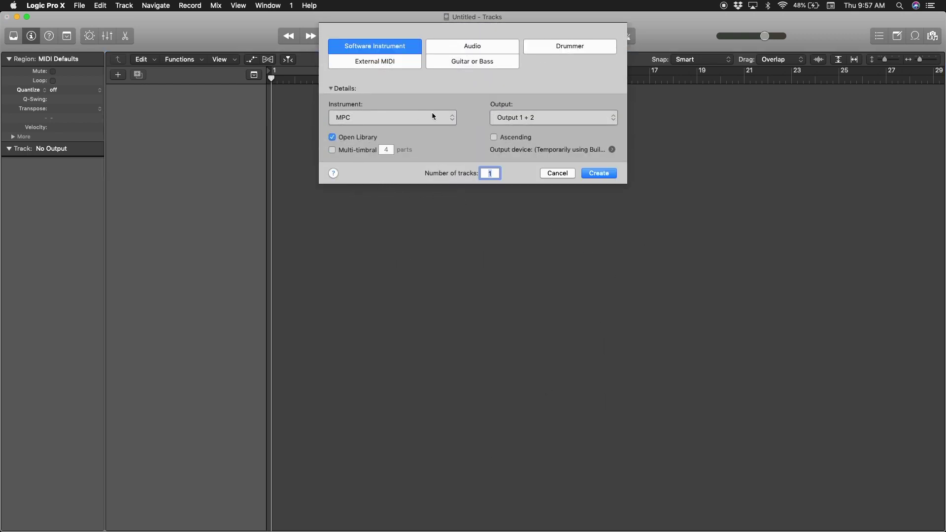
- Pick AU Instruments > Akai Professional > MPC Multi-Output (16xStereo) and create the track
click(451, 117)
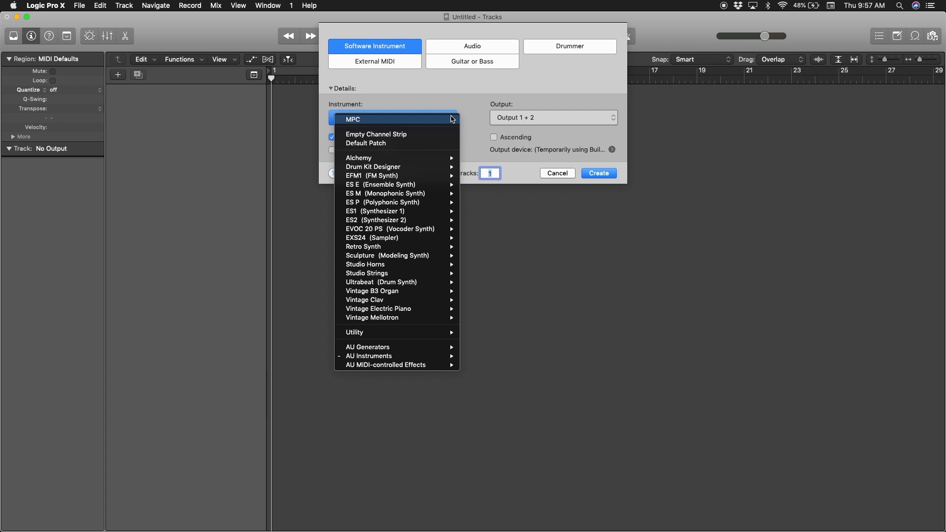
mouse_move(451, 361)
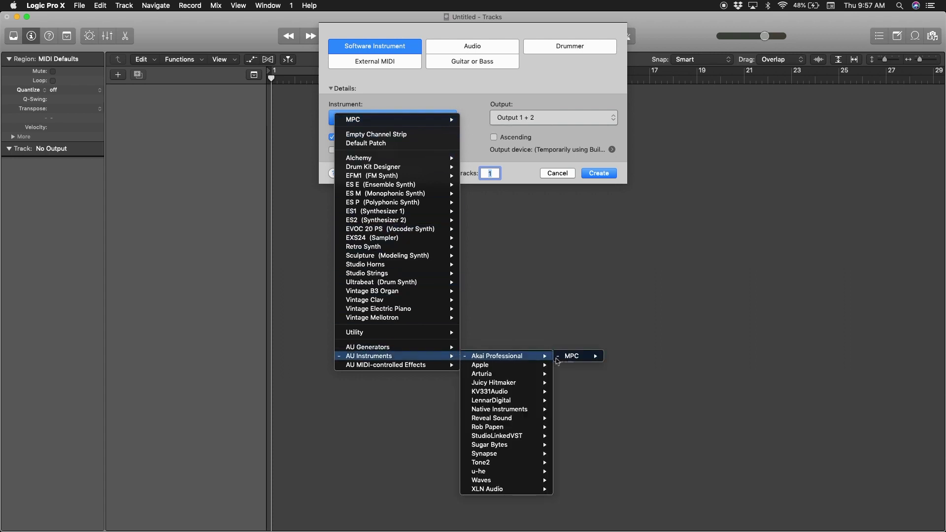
mouse_move(589, 360)
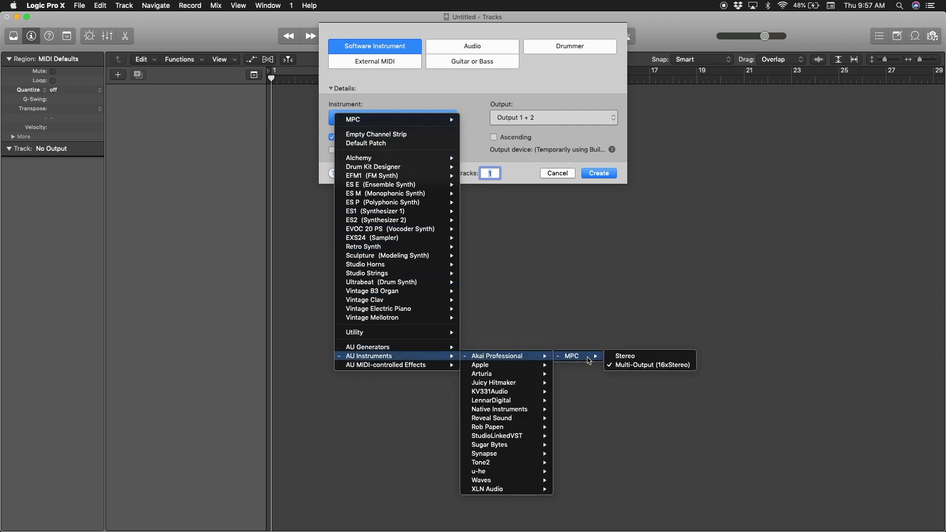
click(629, 367)
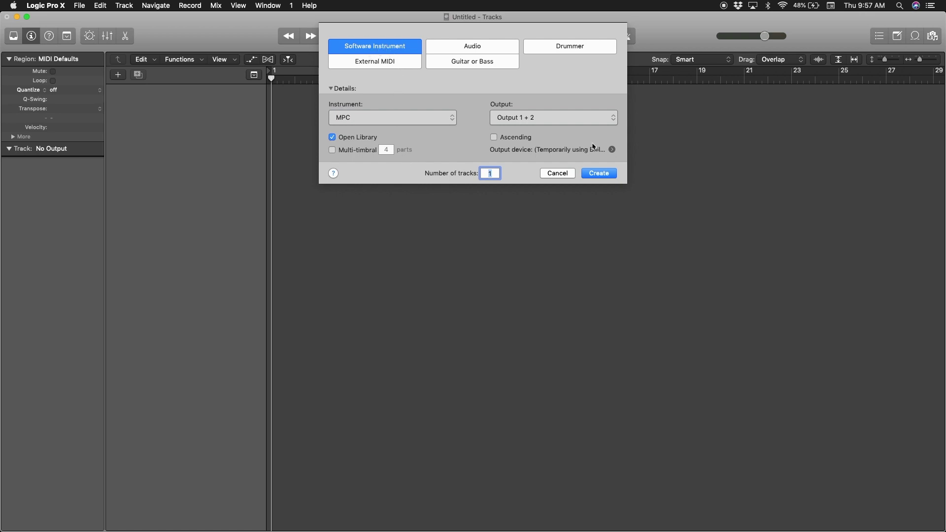
click(600, 174)
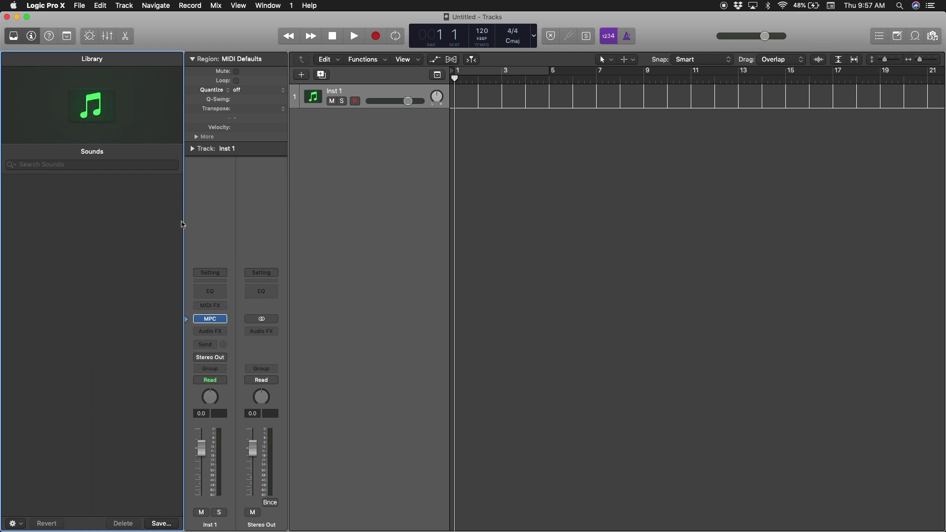
- Show the mixer, hide the Inspector and Library, and open Inst 1's MPC plug-in window
click(113, 35)
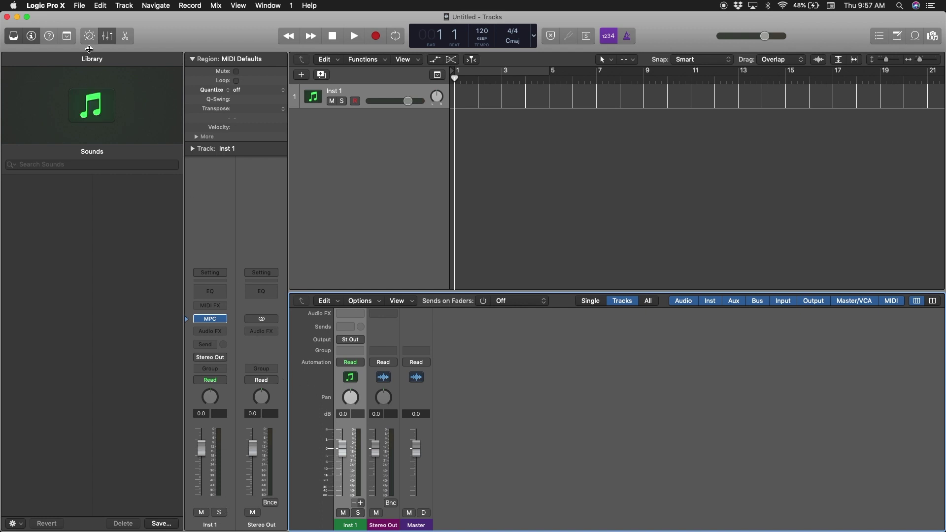
click(31, 36)
click(14, 36)
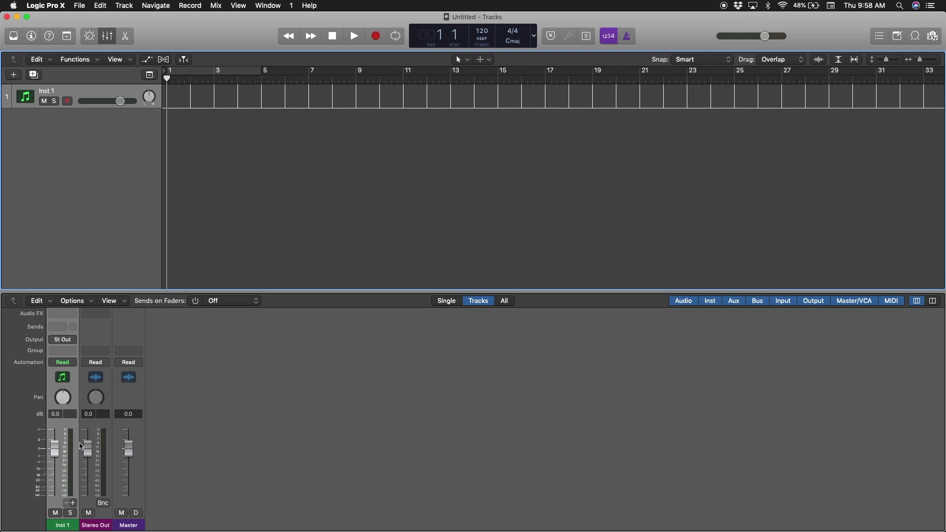
scroll(81, 447, up, 5)
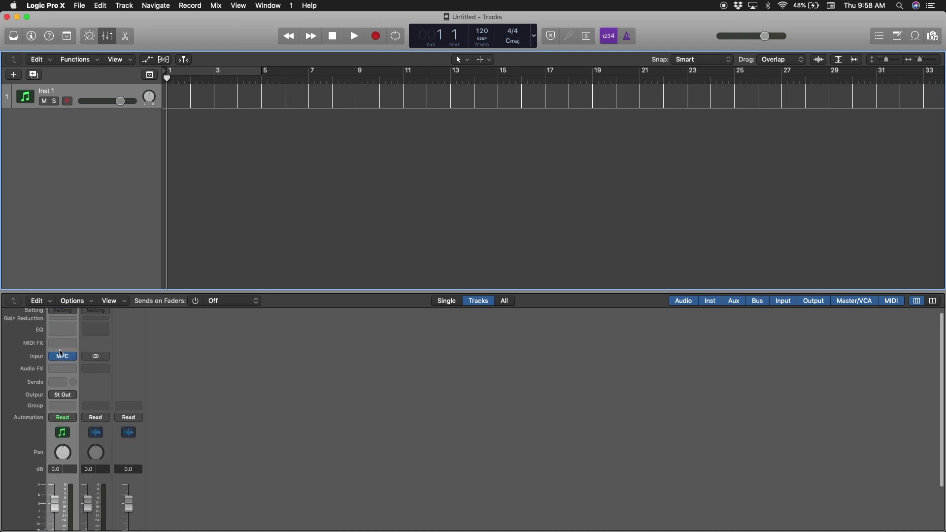
click(61, 354)
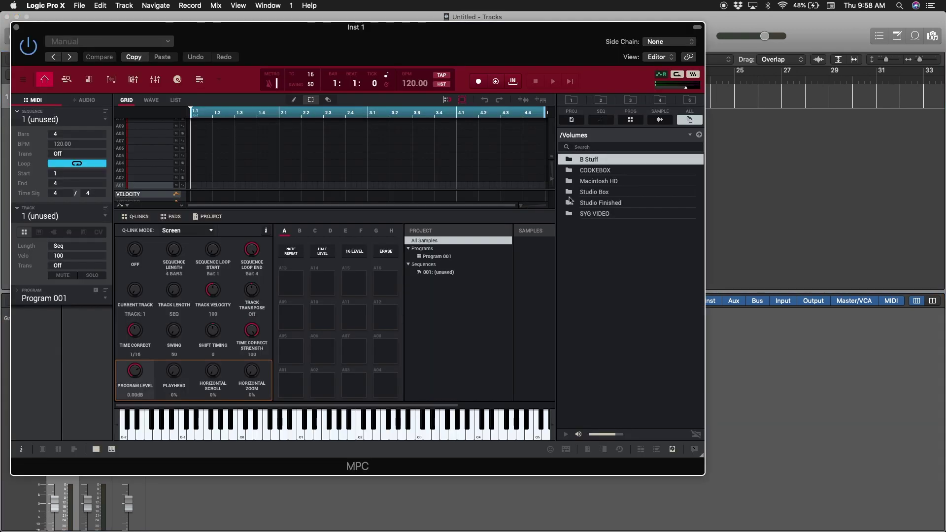
- Browse the COOKEBOX drive and My kits, then load MPC TrapKit 4 from the expansions
double_click(596, 170)
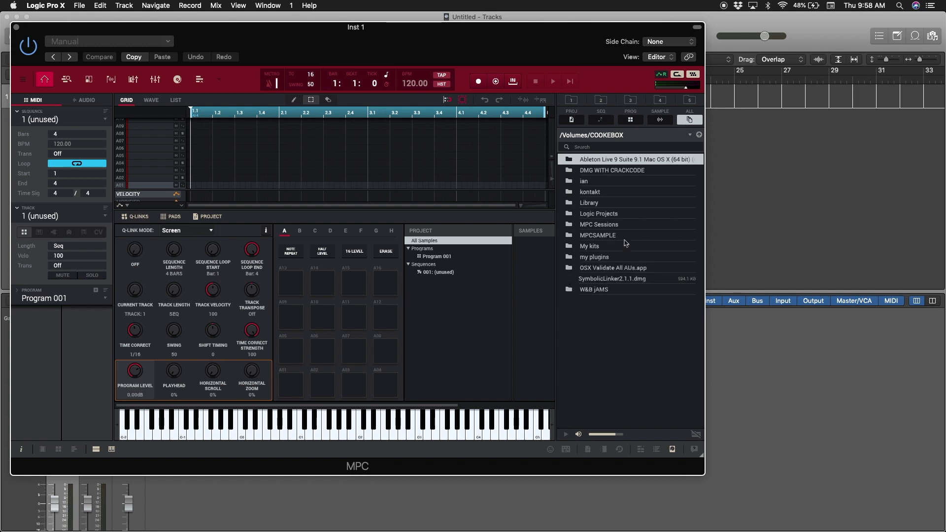
double_click(598, 246)
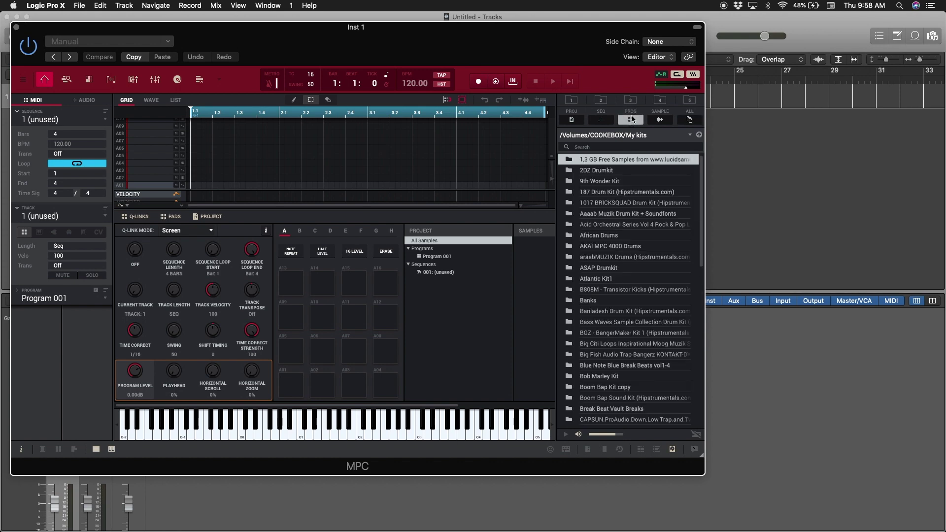
click(602, 120)
click(572, 120)
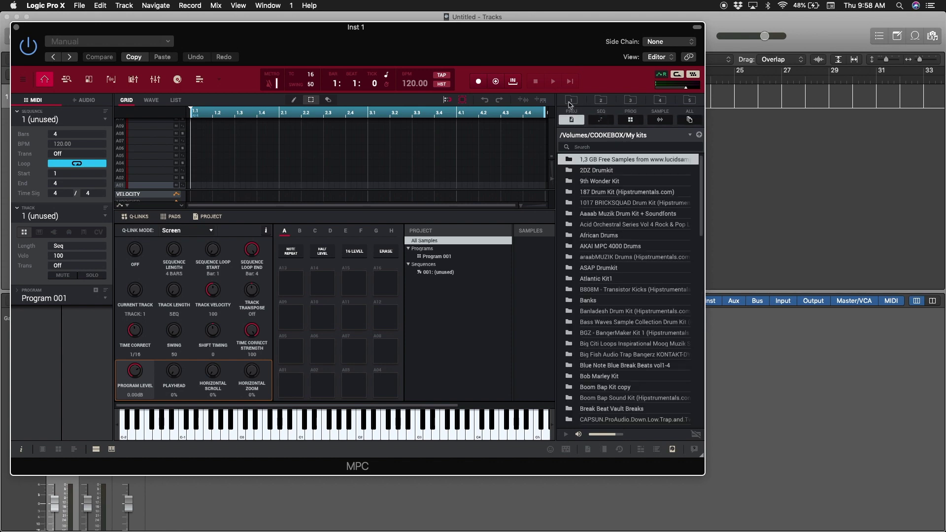
click(571, 100)
click(642, 450)
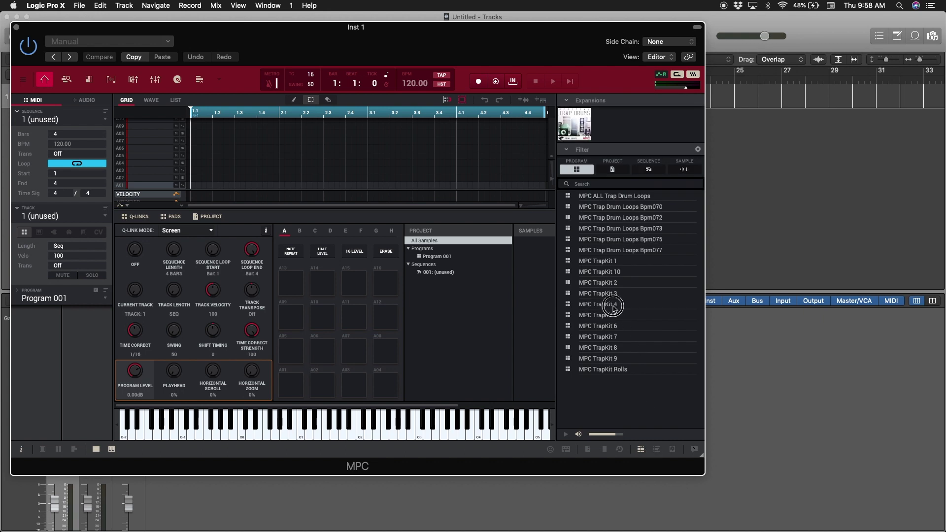
double_click(611, 304)
- Audition TrapKit 4's kick, snare and hi-hat pads, then drag the MPC window right
click(328, 388)
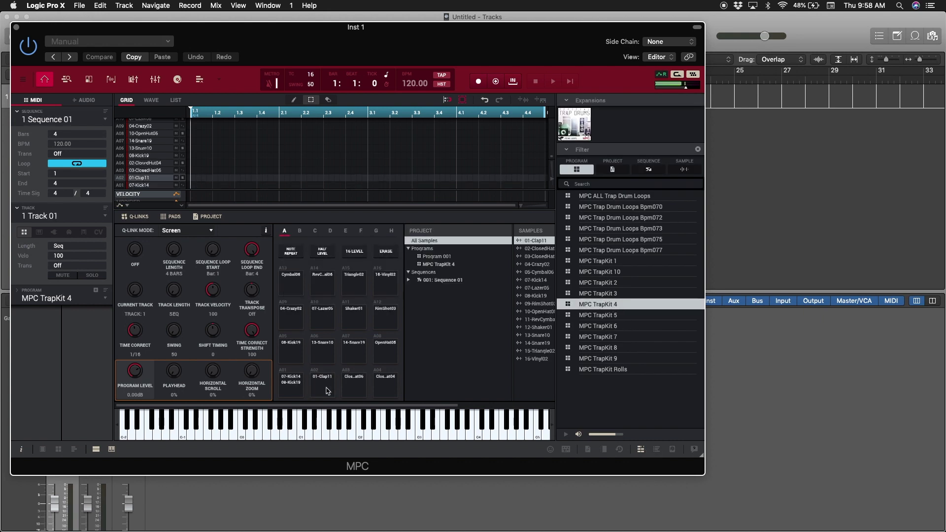
click(323, 359)
click(304, 359)
click(296, 384)
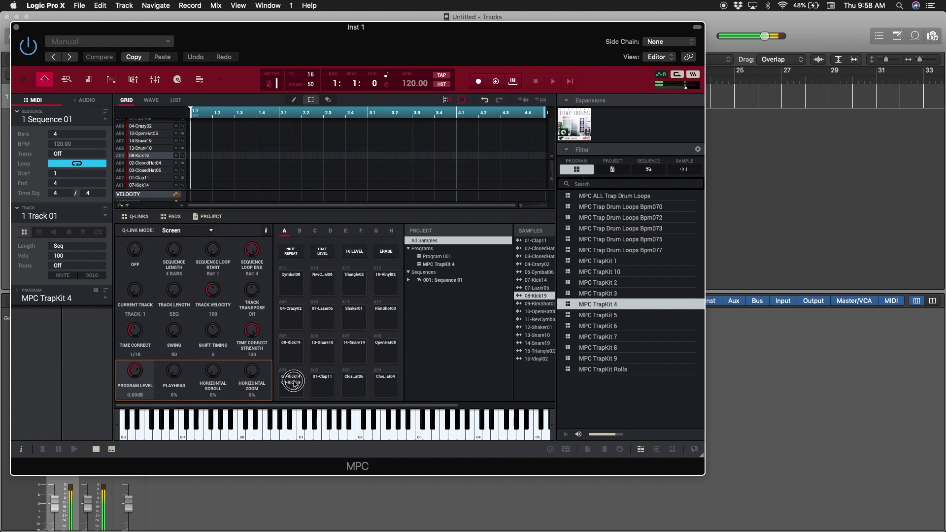
click(322, 385)
click(357, 383)
click(352, 362)
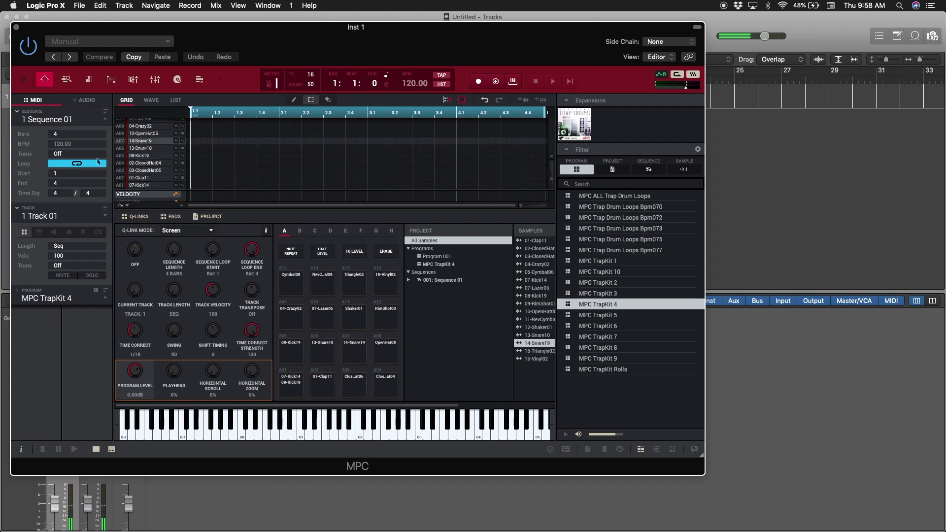
drag(208, 53, 399, 71)
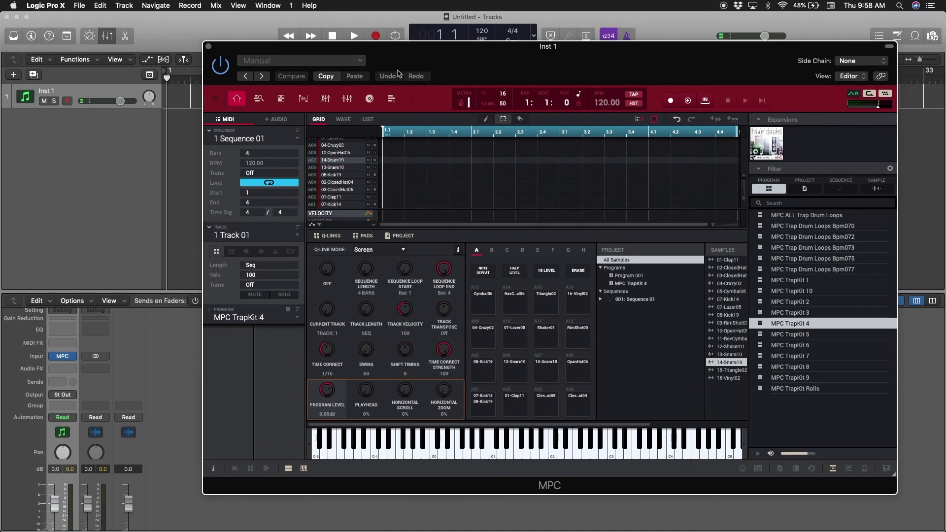
click(348, 100)
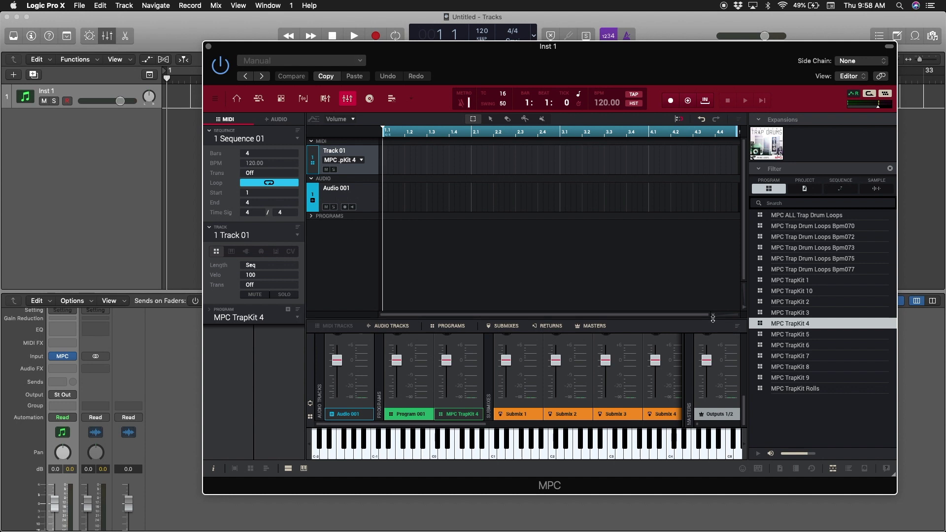
drag(713, 319, 708, 225)
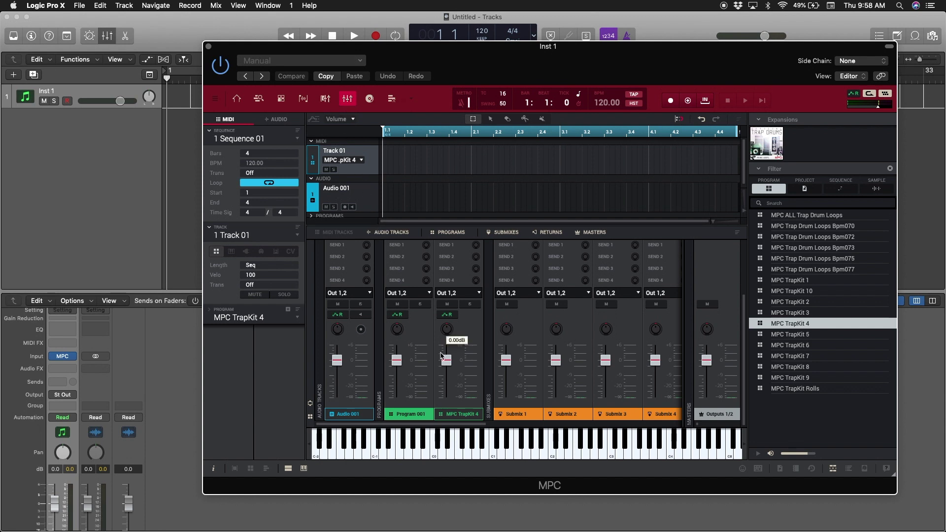
drag(464, 416, 435, 422)
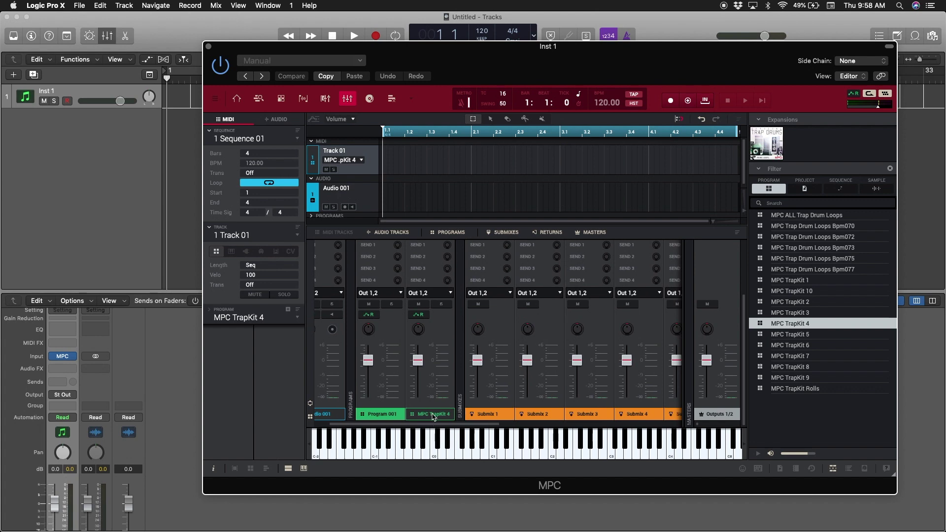
click(237, 100)
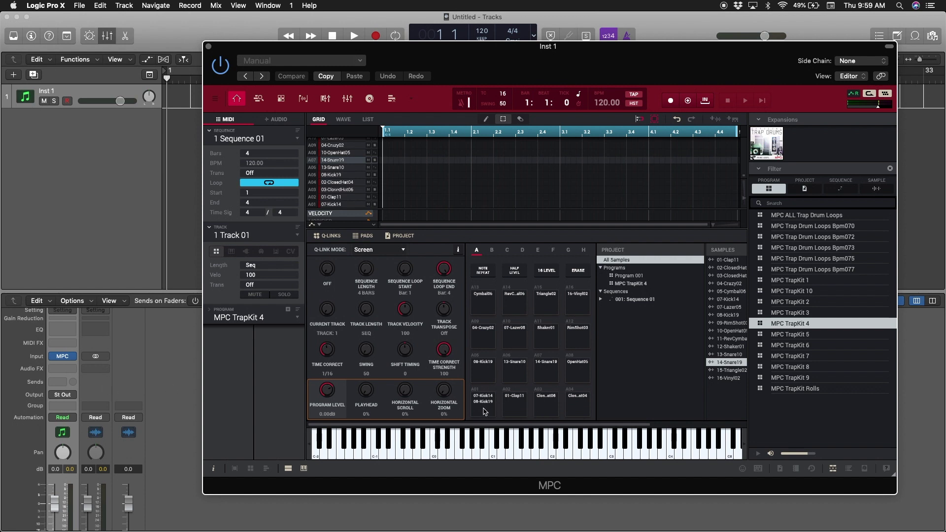
- Show the MPC's per-pad mixer strips, reposition the window and enlarge the strips
click(329, 101)
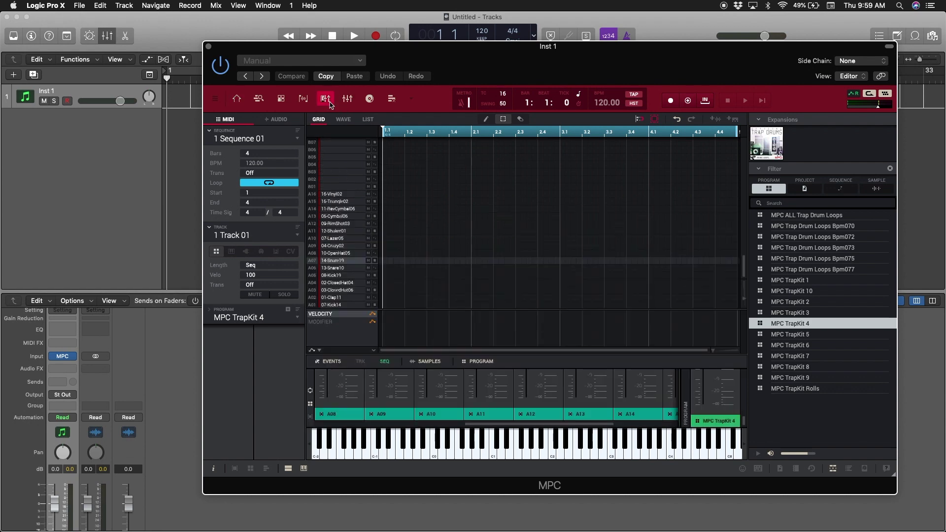
drag(467, 47, 494, 17)
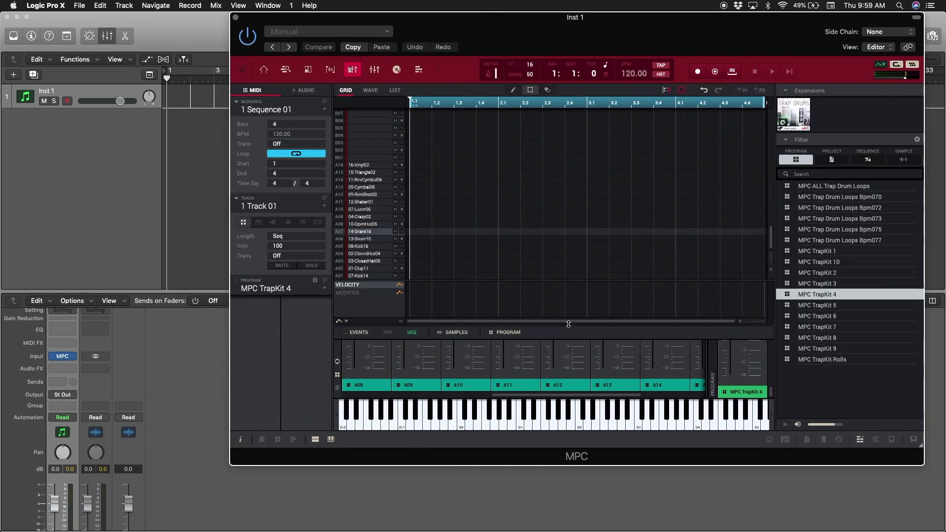
drag(569, 325, 569, 160)
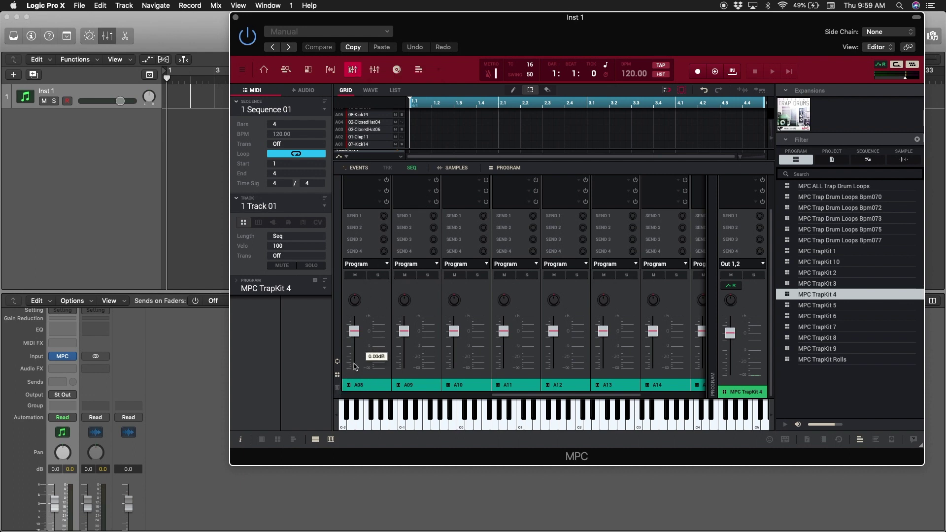
scroll(355, 366, left, 3)
scroll(355, 366, left, 2)
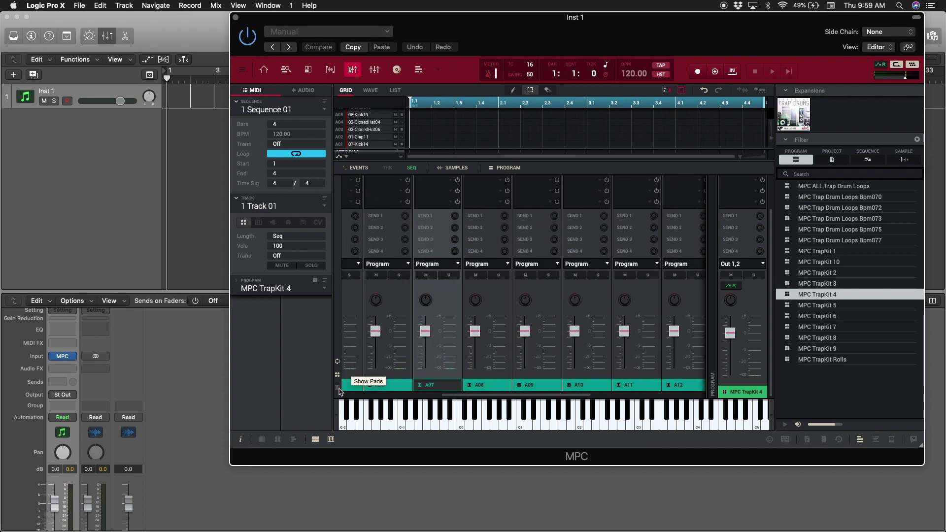
- Audition the 14-Snare19 pad and the kick on pad A01 from the pad view
click(338, 389)
click(438, 381)
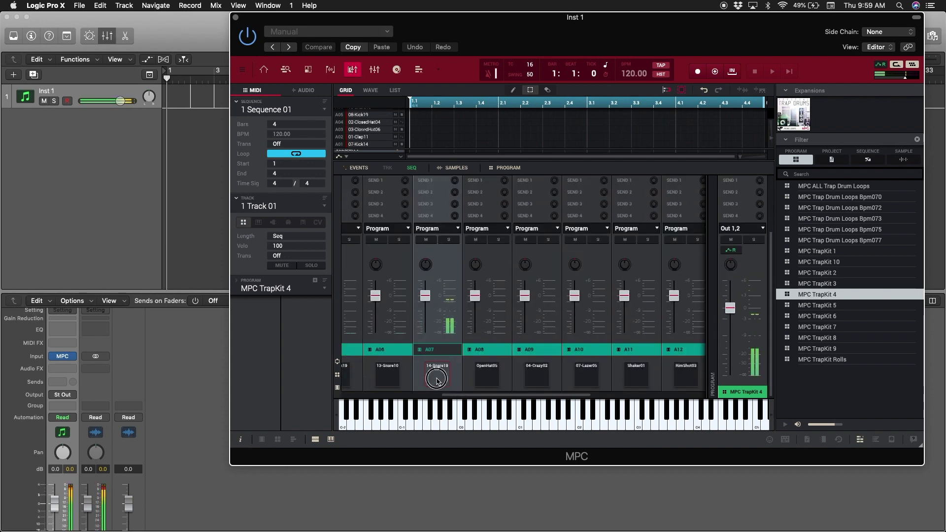
click(438, 381)
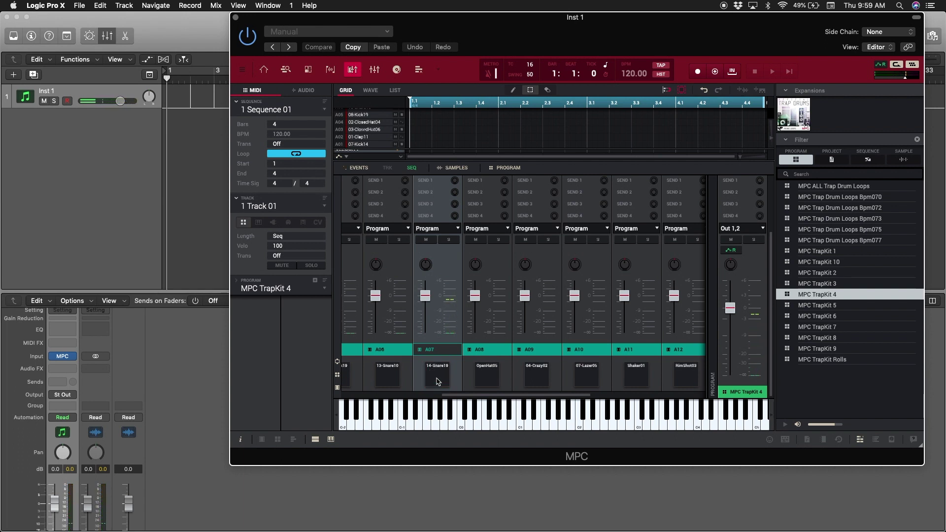
scroll(438, 381, left, 10)
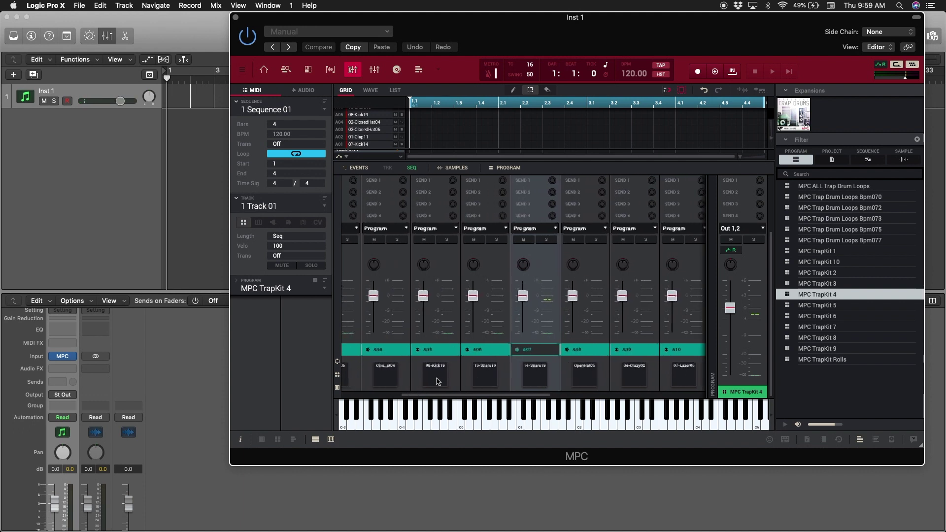
click(388, 376)
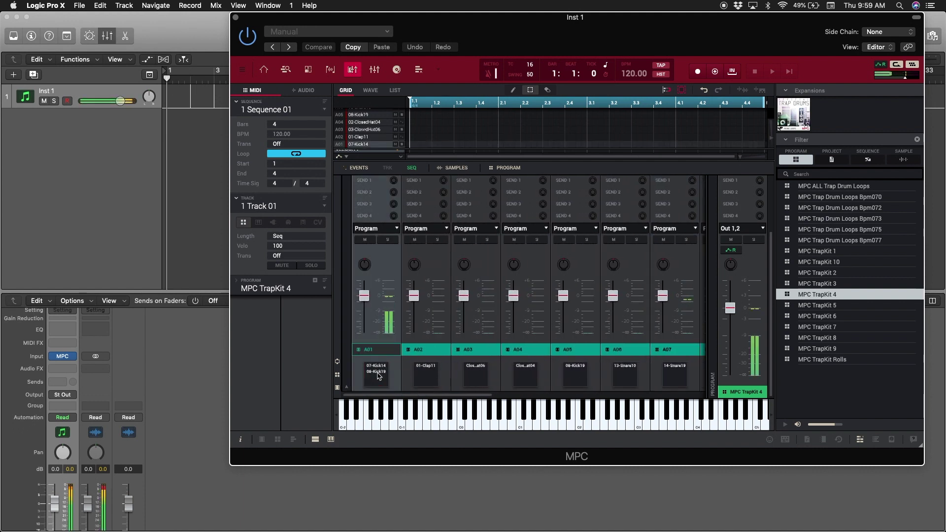
click(387, 376)
click(387, 376)
scroll(273, 403, down, 5)
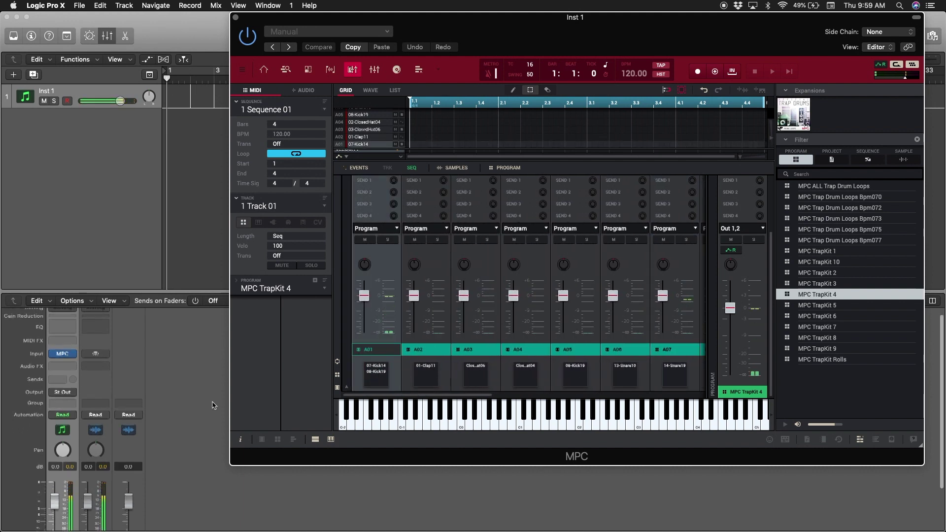
click(370, 378)
- Route channel A01 to Out 3,4 and channel A02 to Out 5,6
click(396, 229)
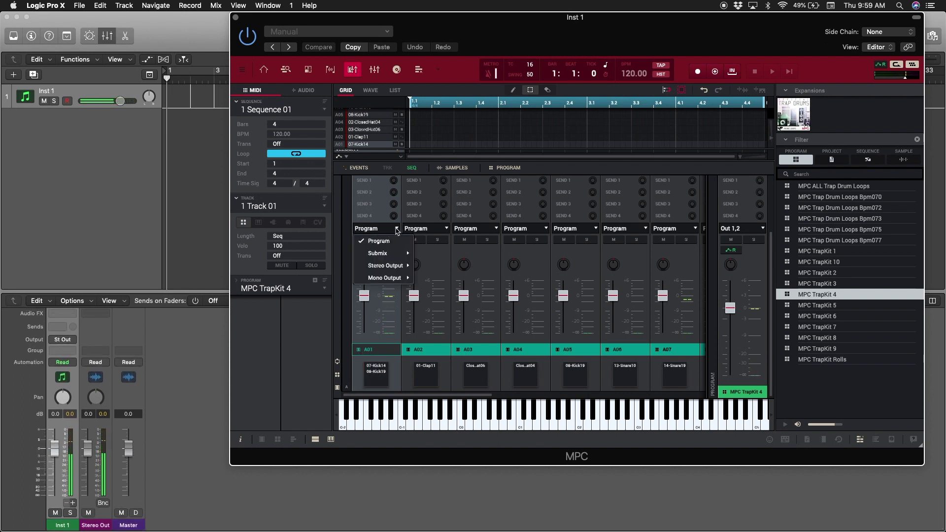
mouse_move(395, 268)
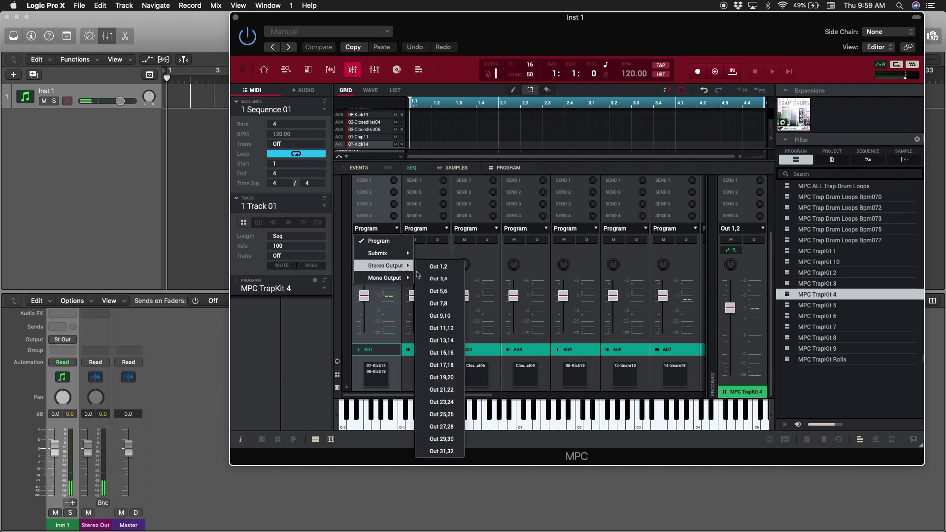
click(440, 279)
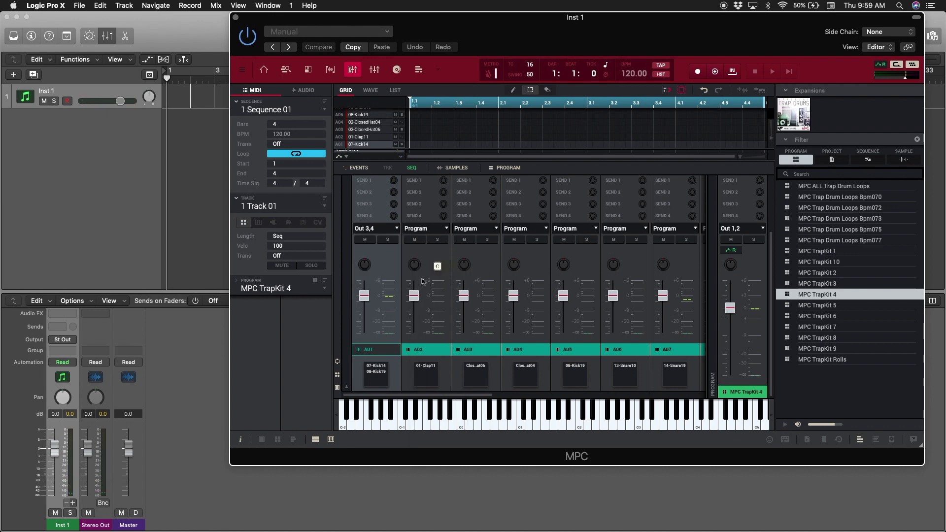
click(424, 374)
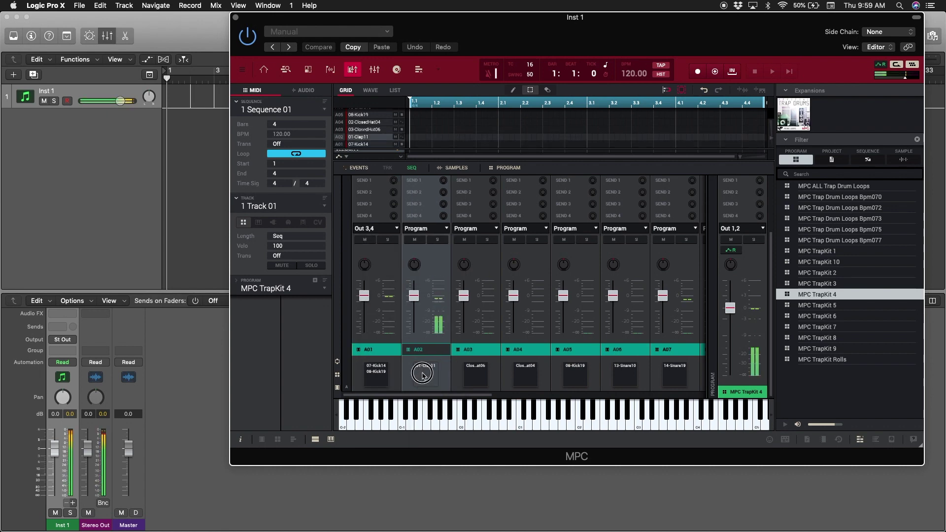
click(438, 229)
mouse_move(440, 268)
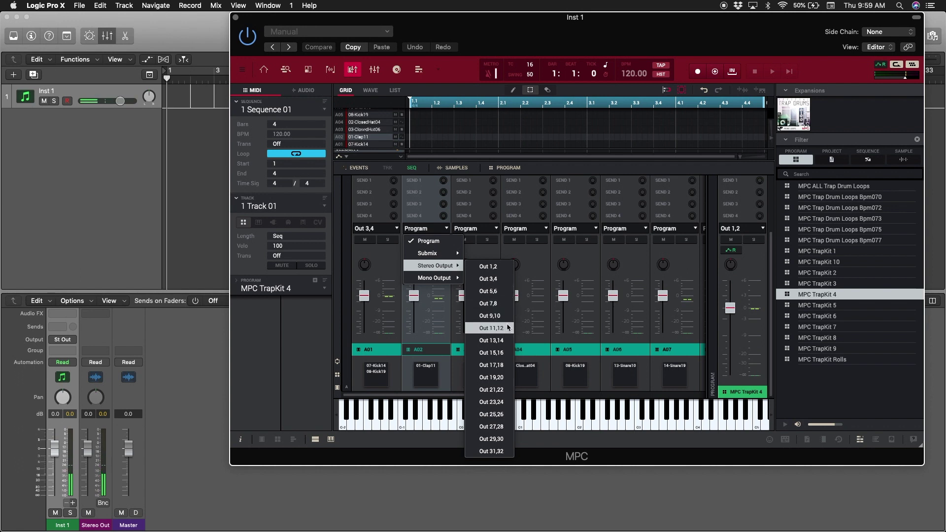
click(490, 292)
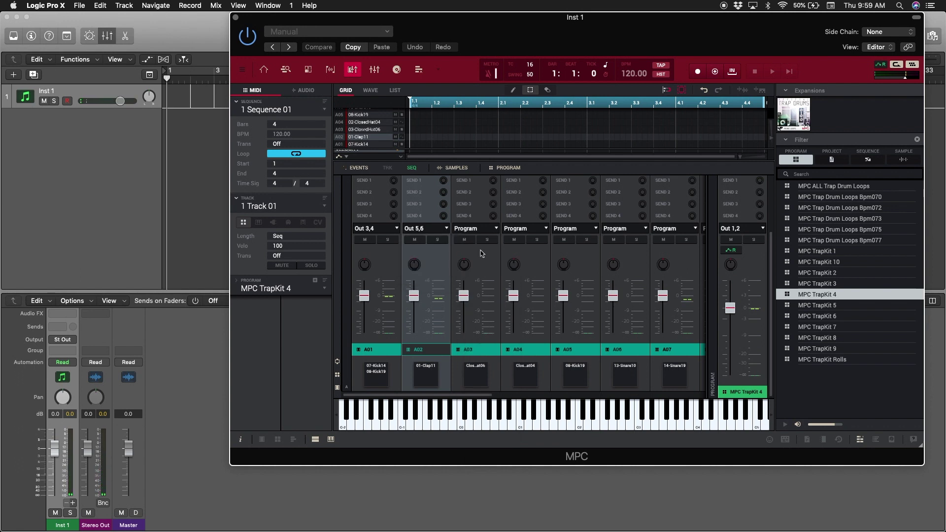
- Route A03 to Out 7,8 and A04 to Out 9,10, then close the MPC window
click(485, 371)
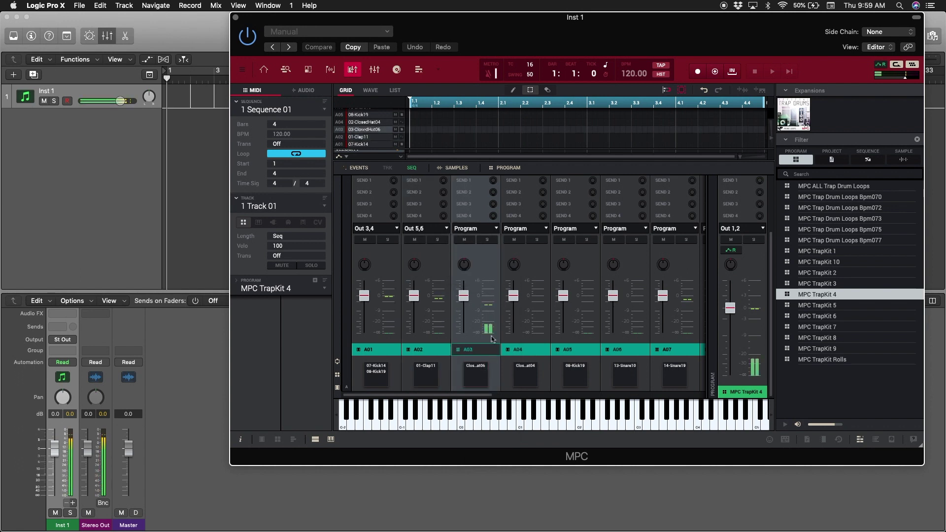
click(498, 229)
mouse_move(495, 266)
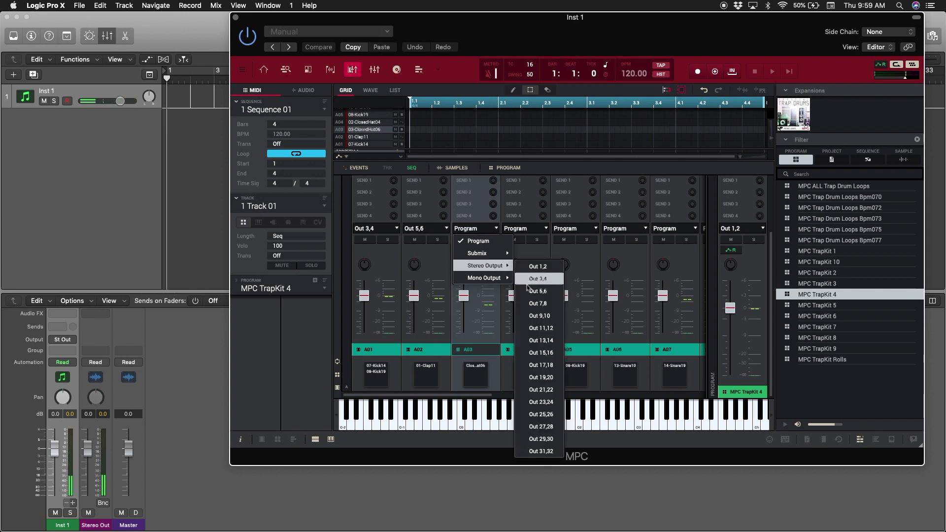
click(537, 304)
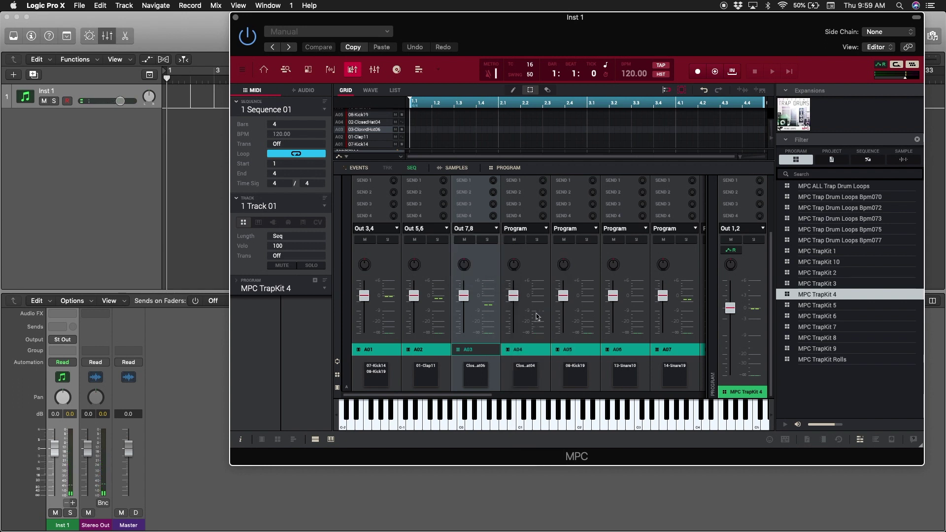
click(533, 372)
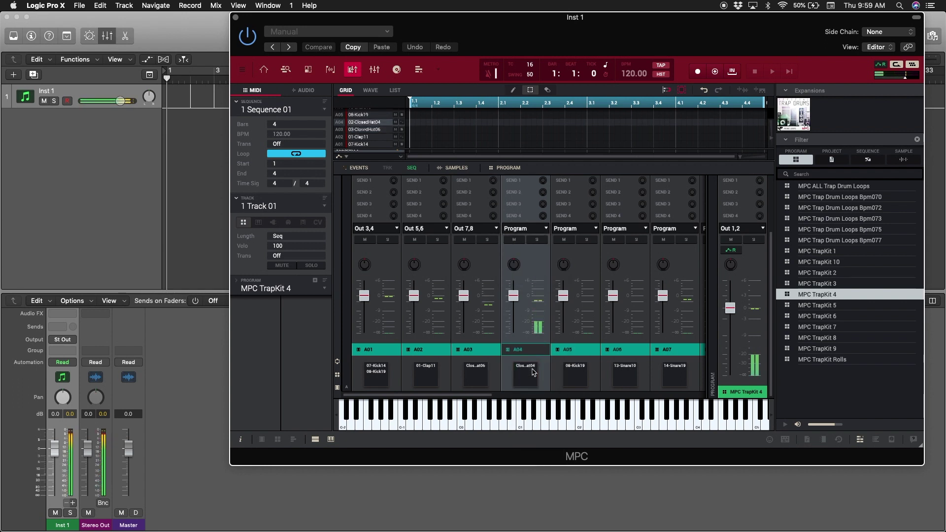
click(545, 229)
mouse_move(541, 258)
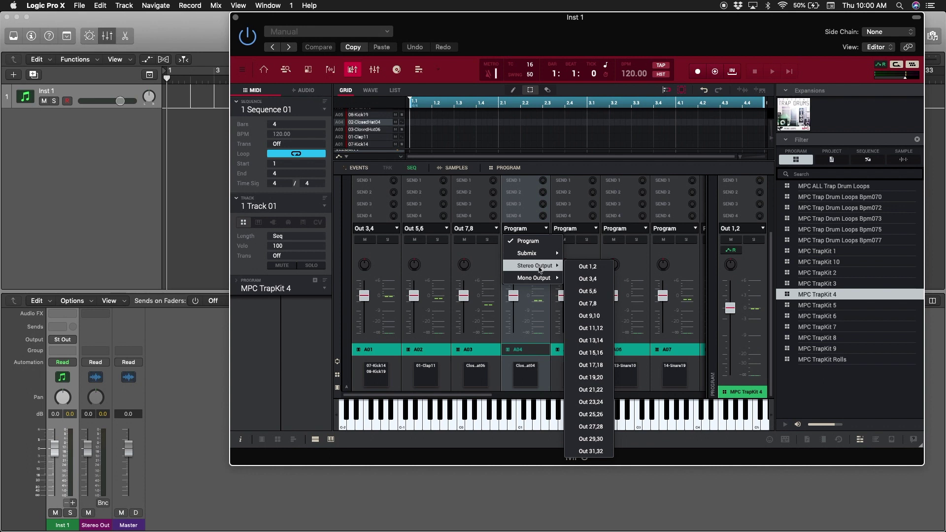
click(587, 316)
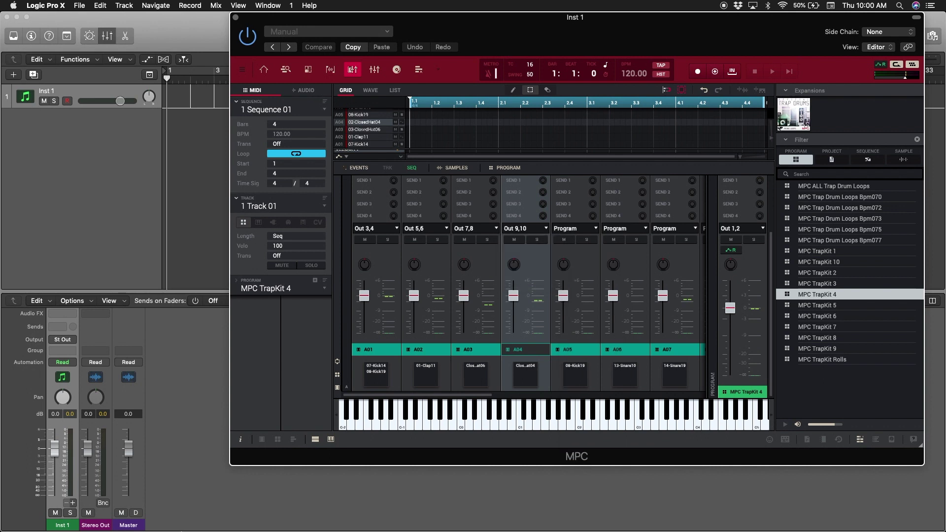
click(194, 413)
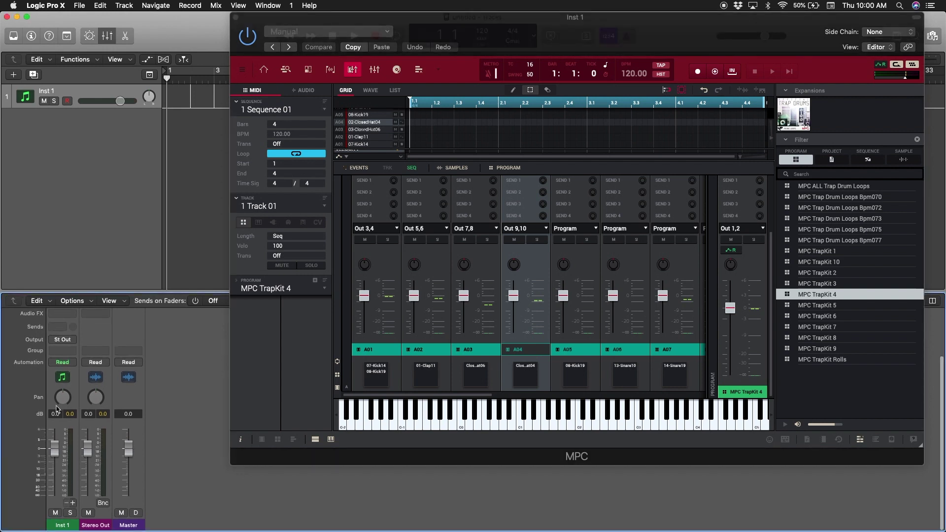
click(235, 18)
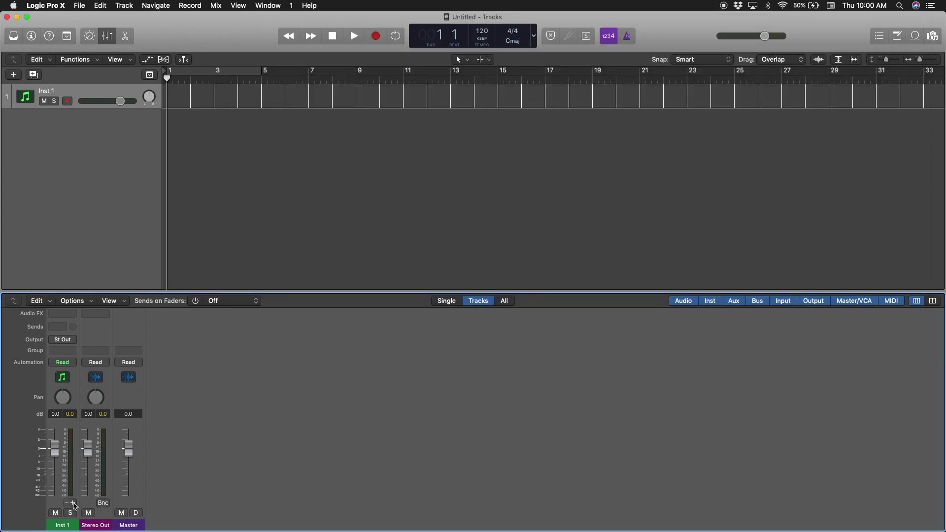
- Add four aux strips below Inst 1 for MPC outputs 3-4, 5-6, 7-8 and 9-10
click(73, 503)
click(73, 503)
click(73, 503)
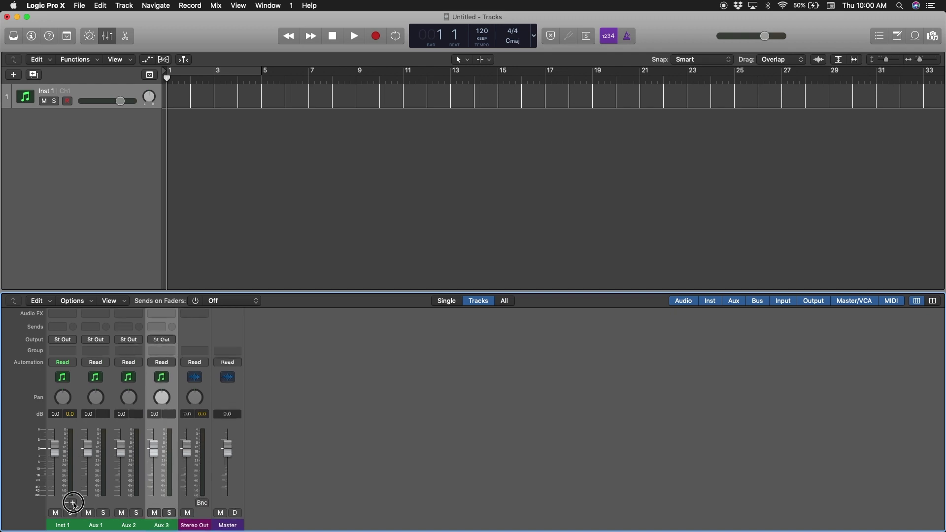
click(73, 503)
scroll(296, 432, up, 1)
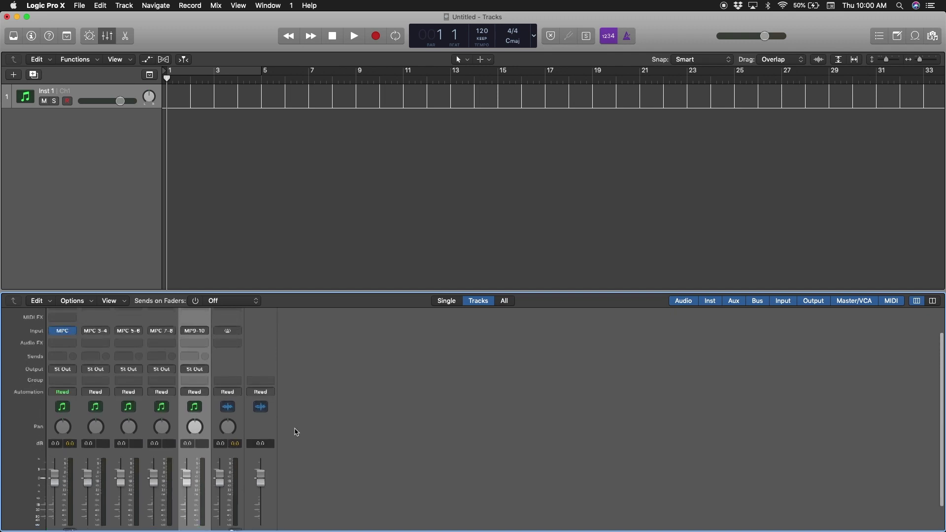
scroll(296, 432, up, 1)
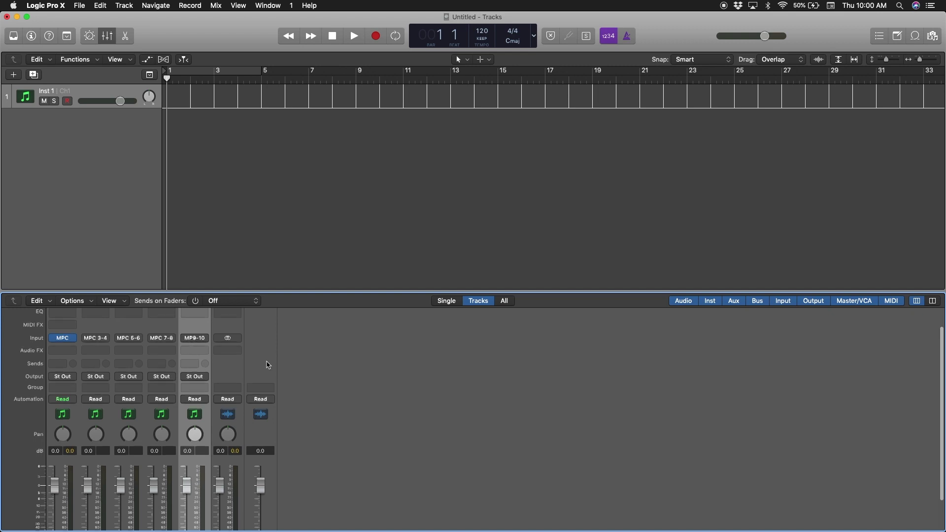
scroll(268, 365, down, 2)
scroll(268, 365, down, 1)
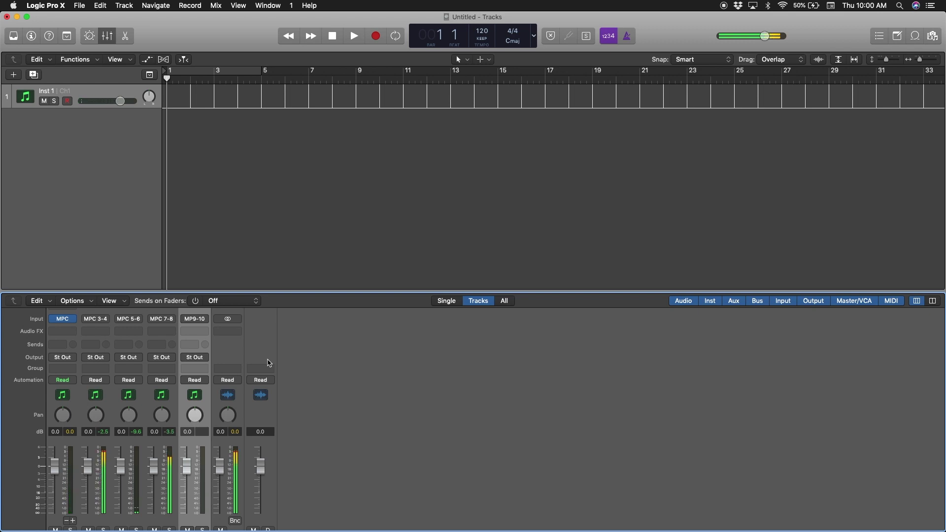
scroll(202, 362, up, 4)
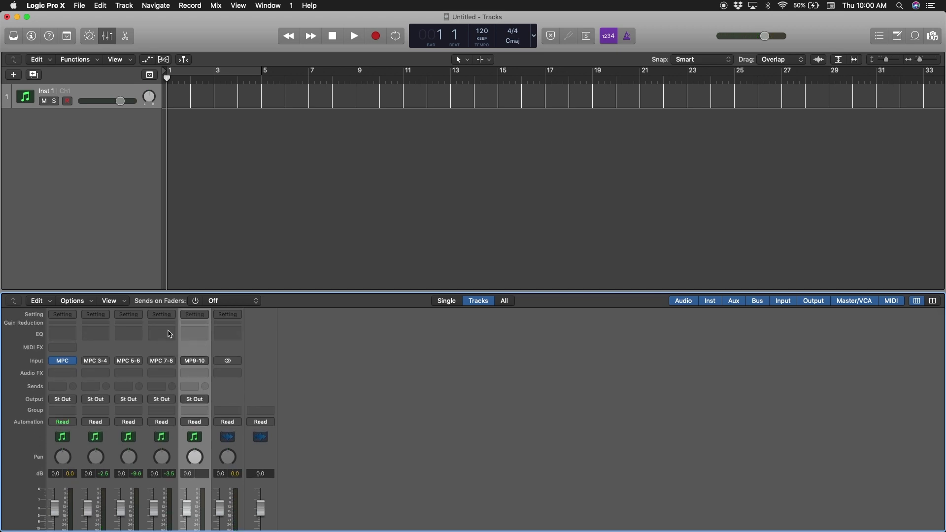
click(164, 375)
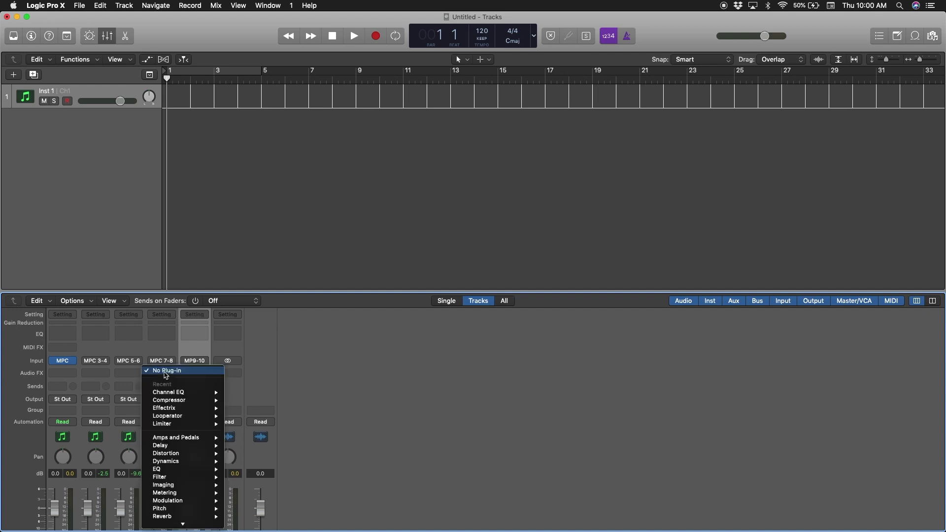
click(298, 397)
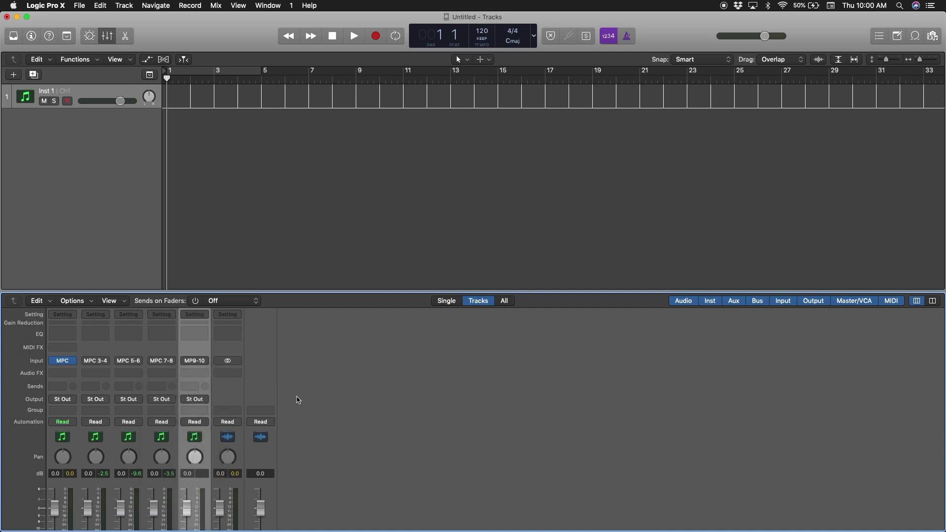
scroll(295, 395, down, 1)
scroll(294, 395, down, 4)
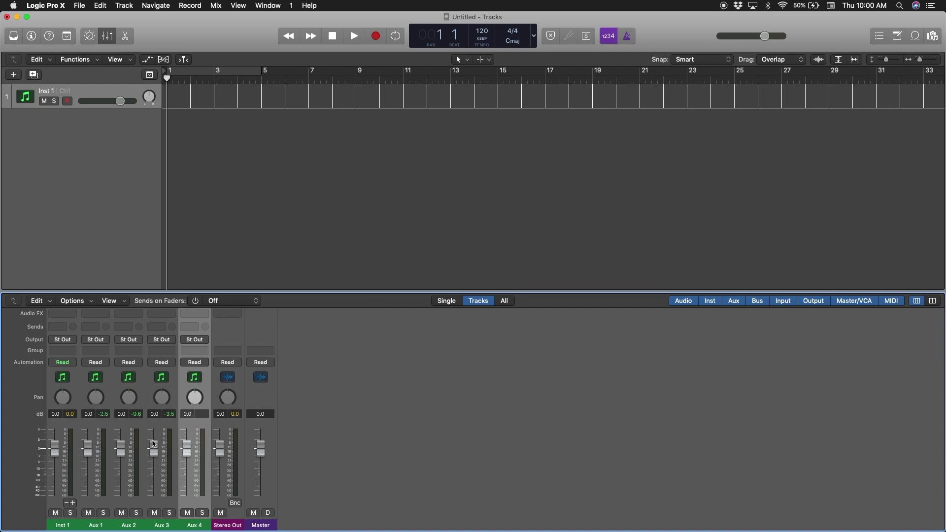
scroll(155, 444, up, 5)
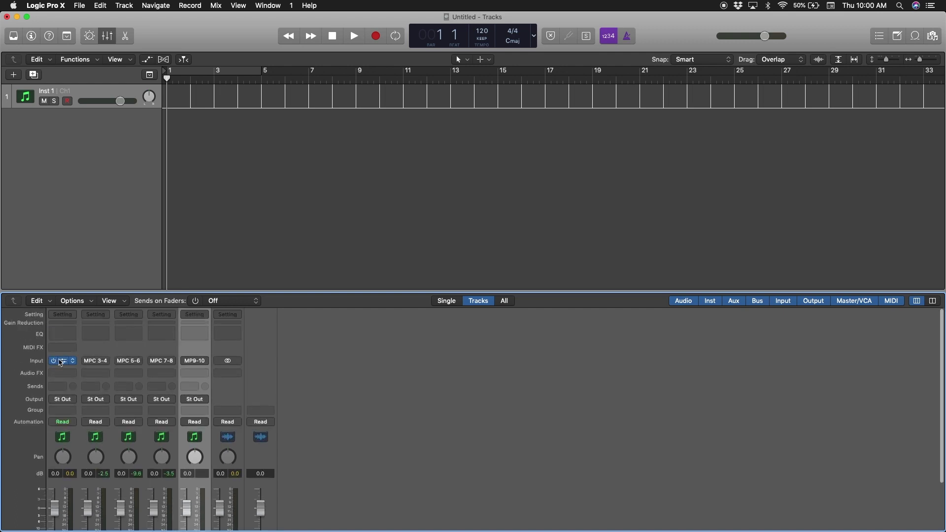